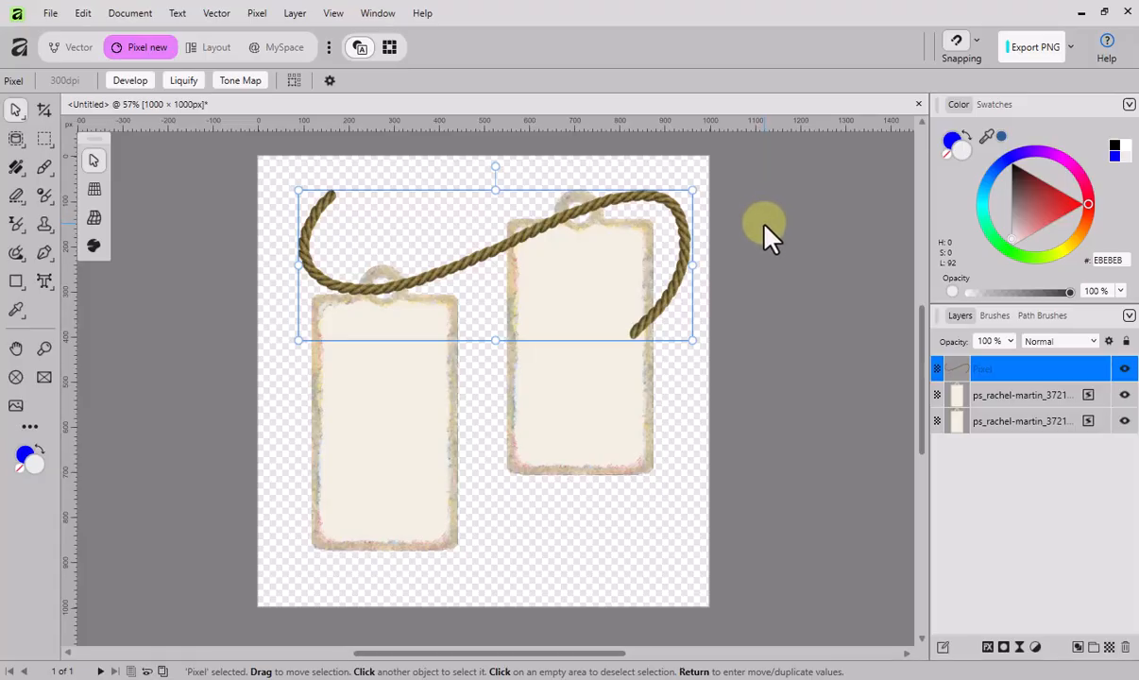
# Cut the rope section crossing the left half of the lower tag's ring onto its own pixel layer using a rectangular marquee
pyautogui.click(986, 399)
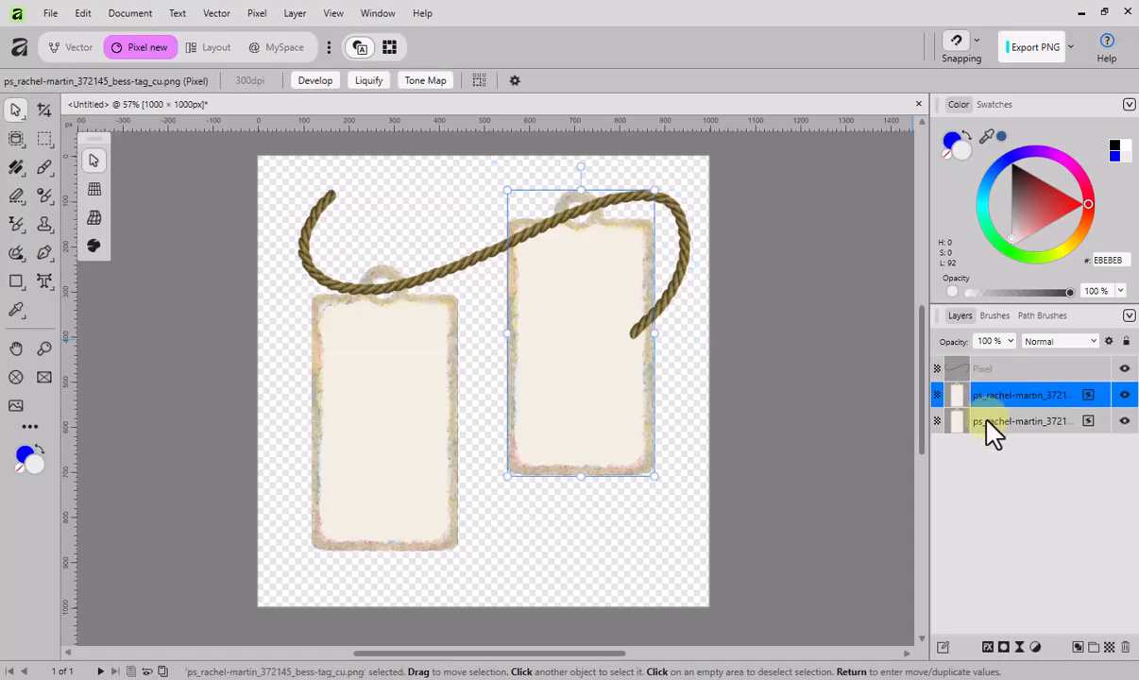
pyautogui.click(989, 416)
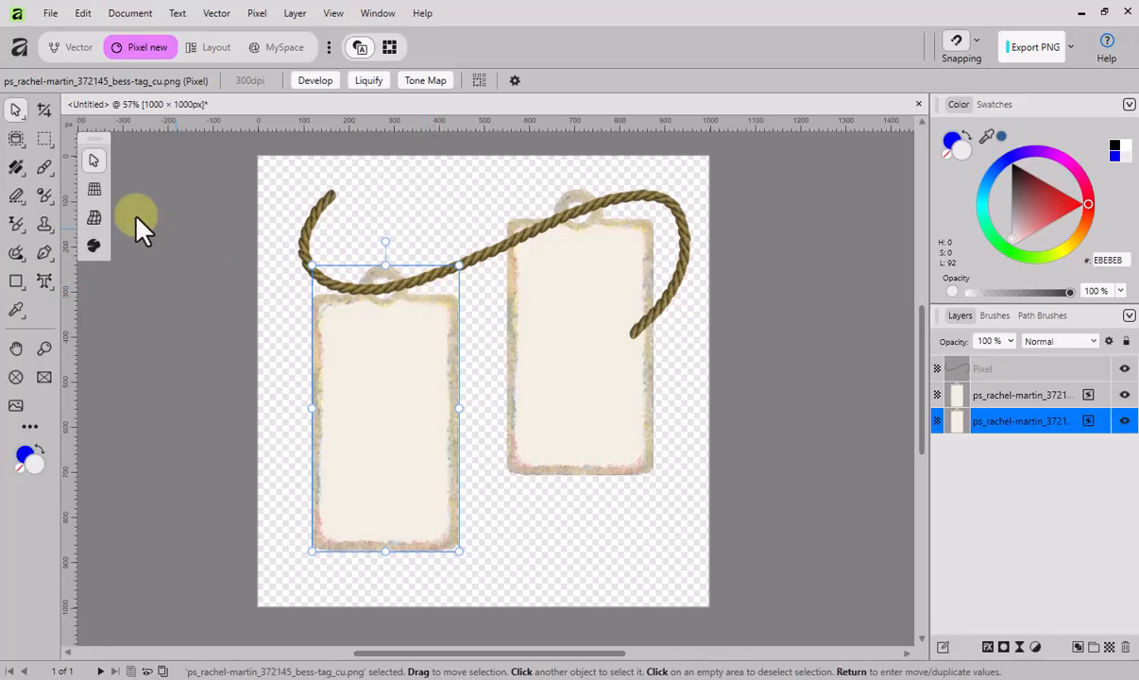
pyautogui.click(44, 139)
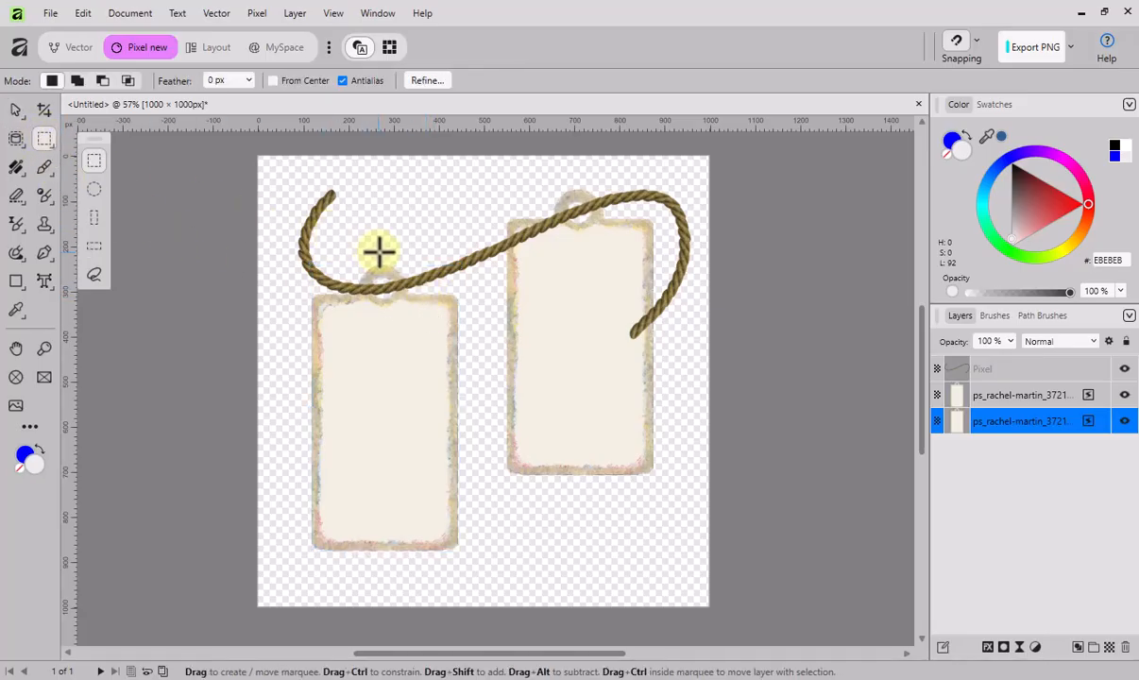
pyautogui.moveTo(381, 247); pyautogui.dragTo(329, 320)
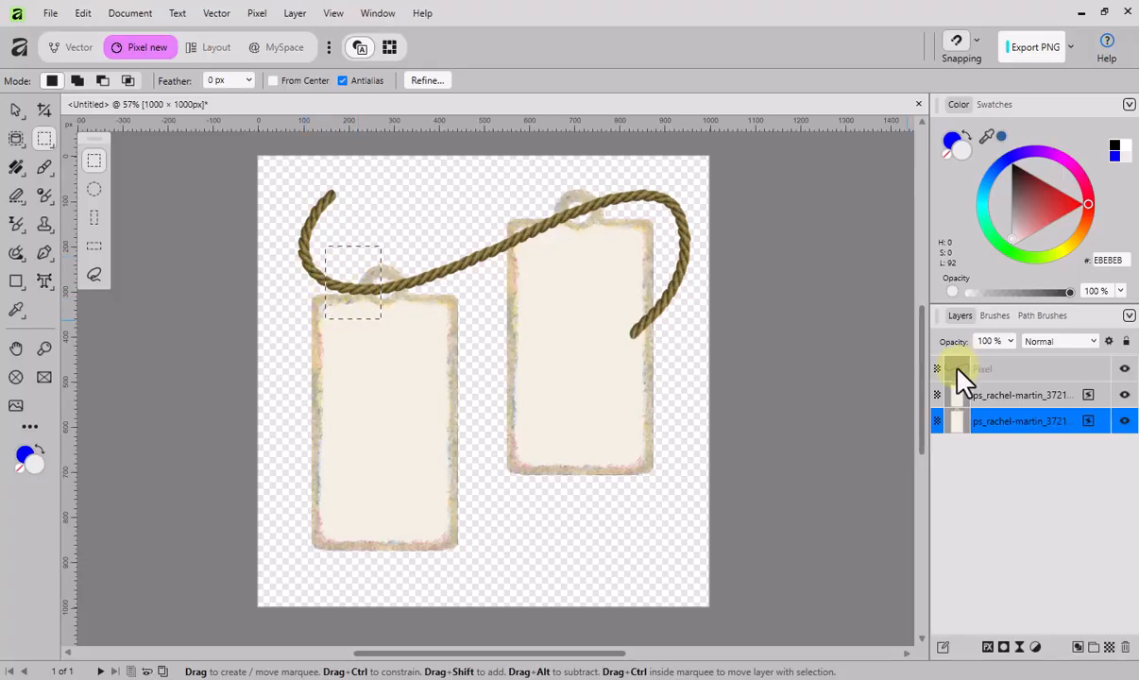
pyautogui.click(981, 371)
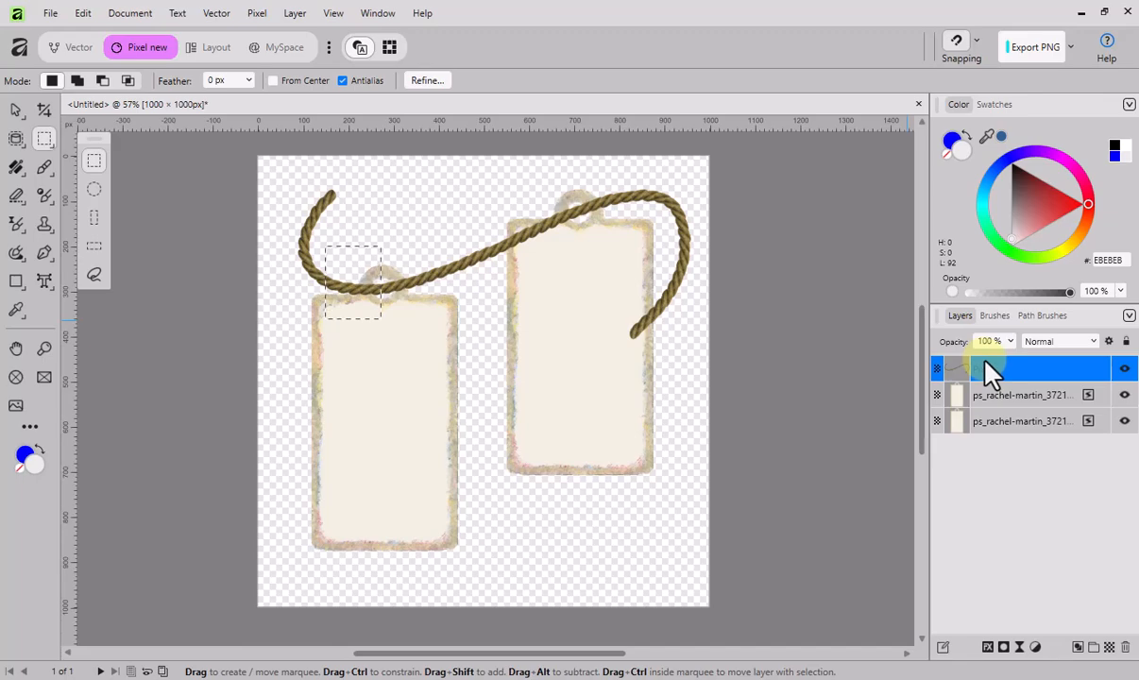
pyautogui.hotkey('ctrl', 'j')
pyautogui.click(960, 398)
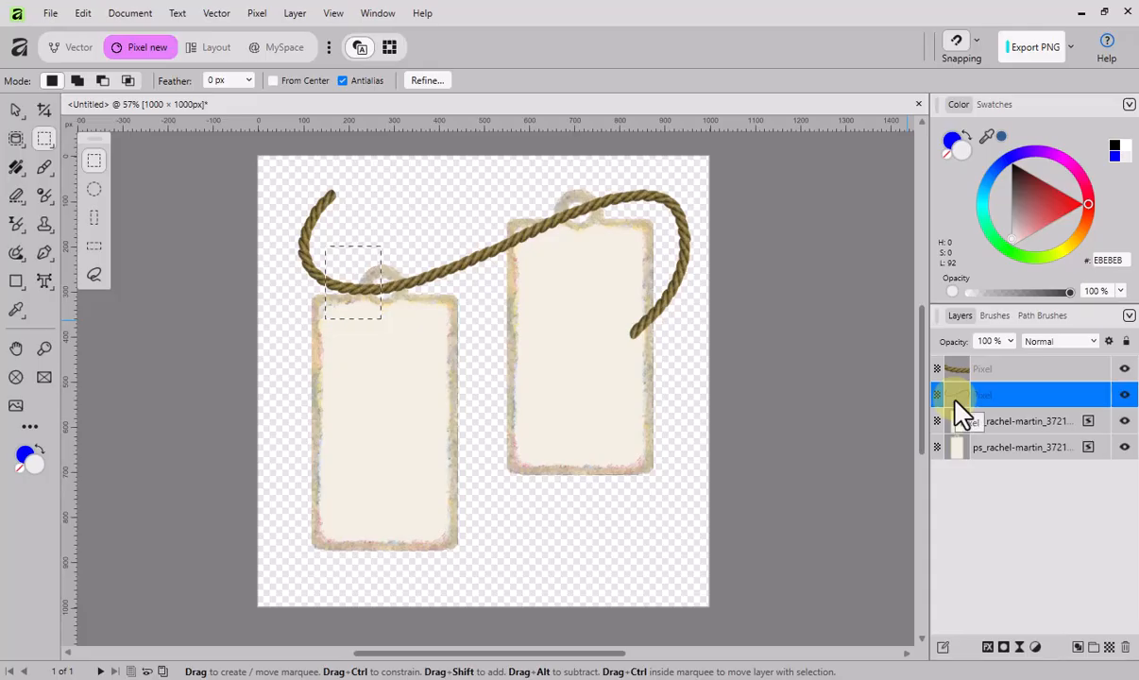
pyautogui.click(1125, 370)
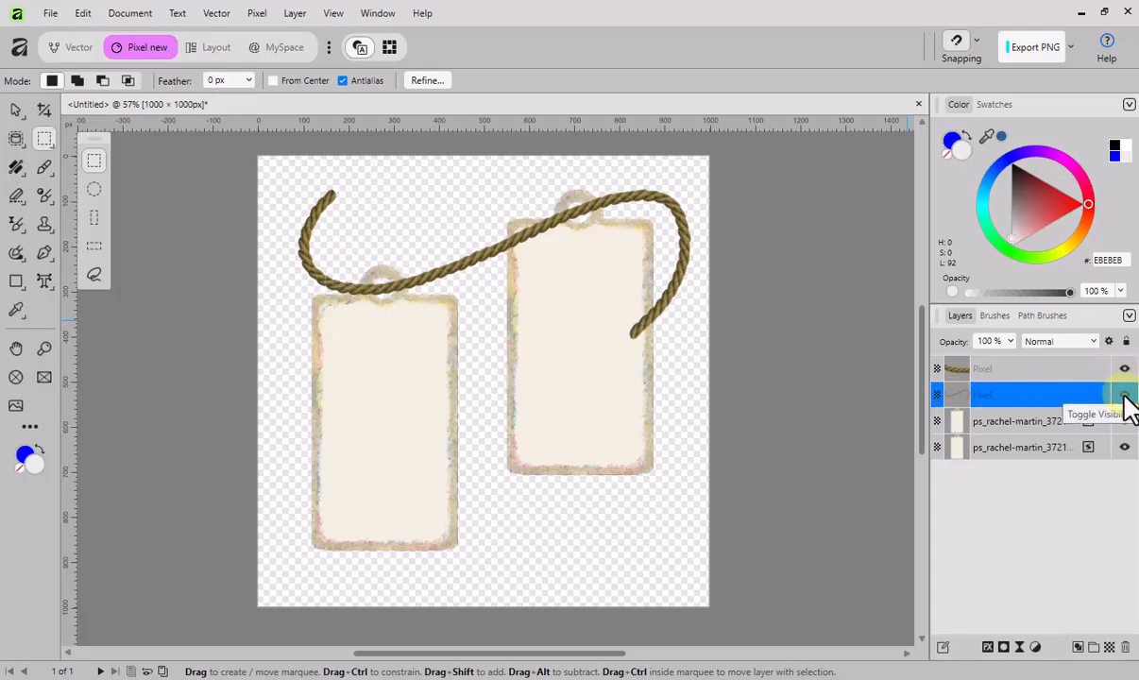
pyautogui.click(1124, 396)
pyautogui.click(1124, 396)
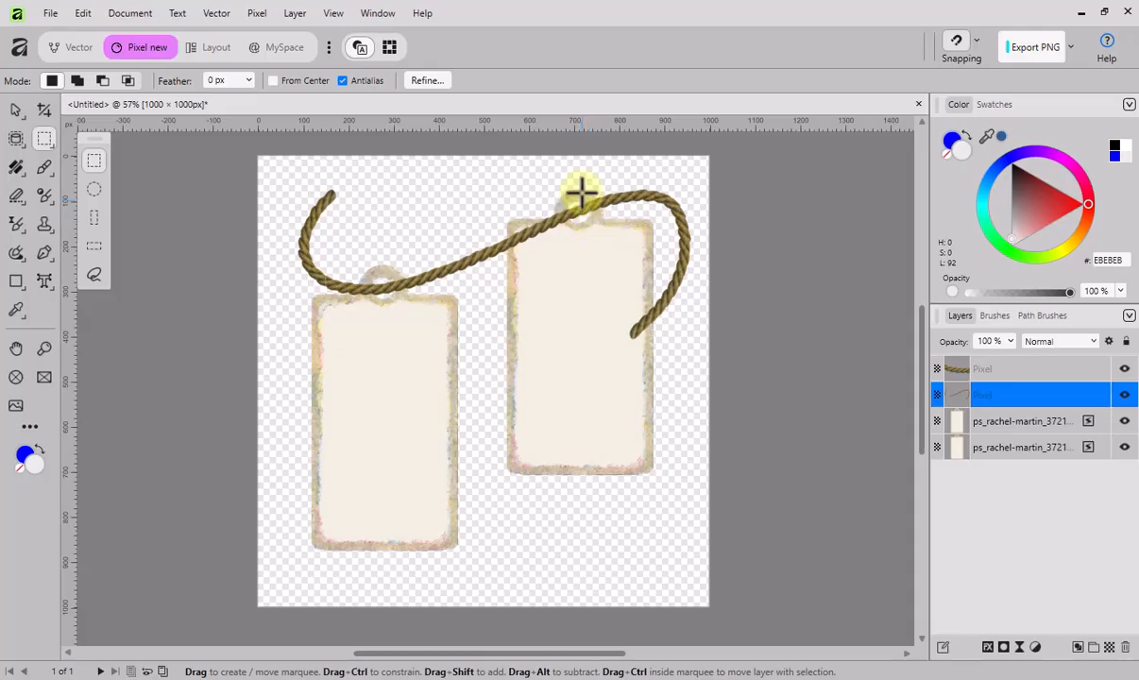
# Marquee the rope section running up to the middle of the higher tag's ring and cut it onto a separate layer
pyautogui.moveTo(579, 169); pyautogui.dragTo(489, 282)
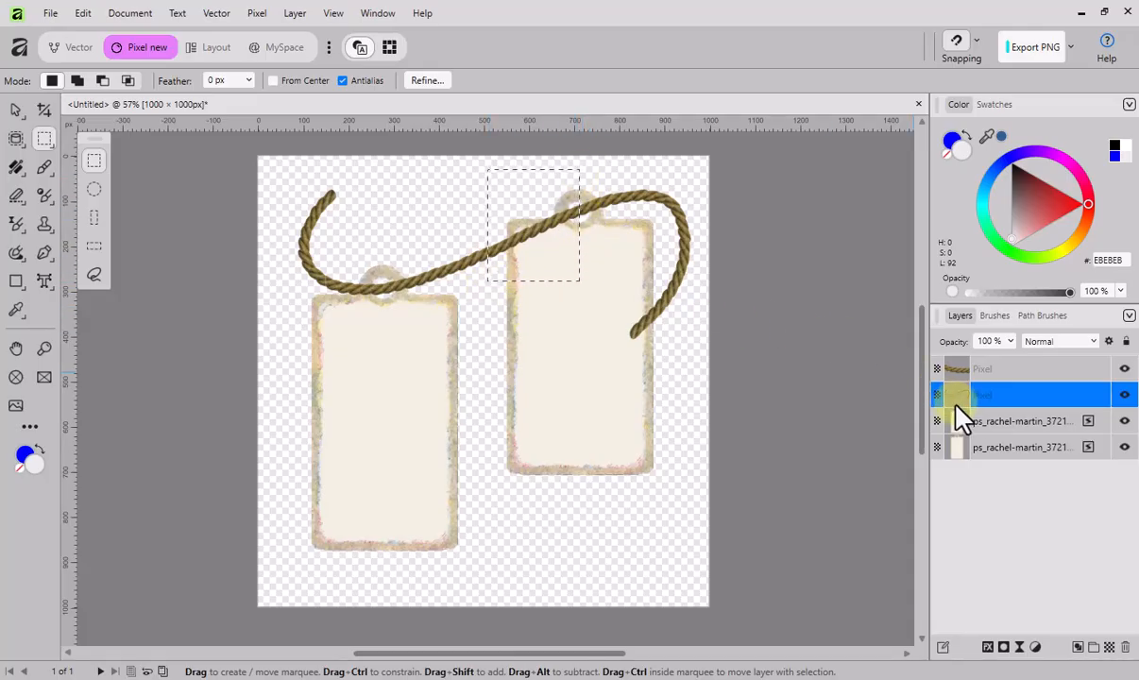
pyautogui.hotkey('ctrl', 'j')
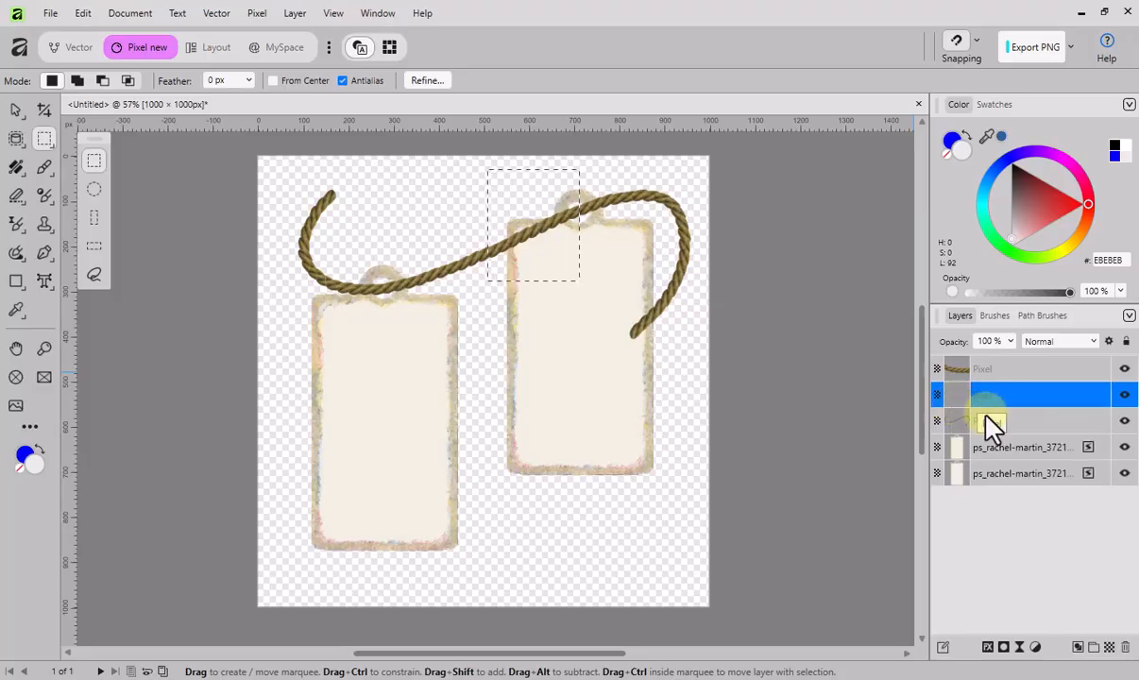
pyautogui.moveTo(968, 435); pyautogui.dragTo(951, 472)
# Hide and reshow each of the three rope layers in turn to check which part of the rope each one holds
pyautogui.click(1124, 369)
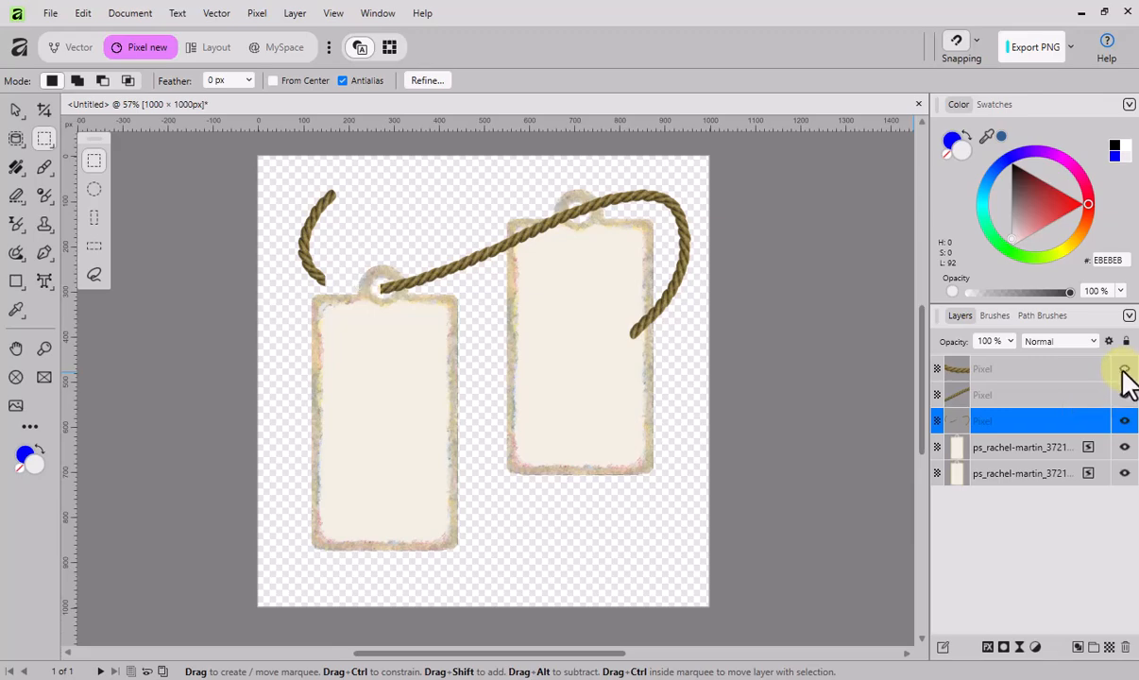
pyautogui.click(1124, 371)
pyautogui.click(1125, 397)
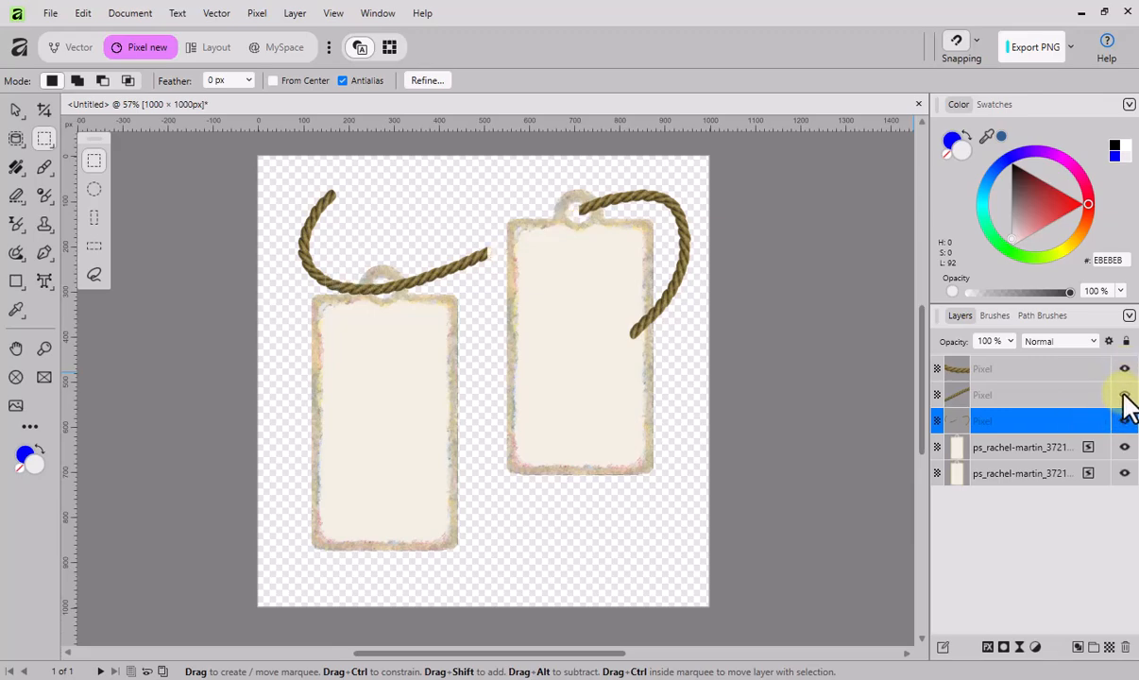
pyautogui.click(1124, 396)
pyautogui.click(1127, 422)
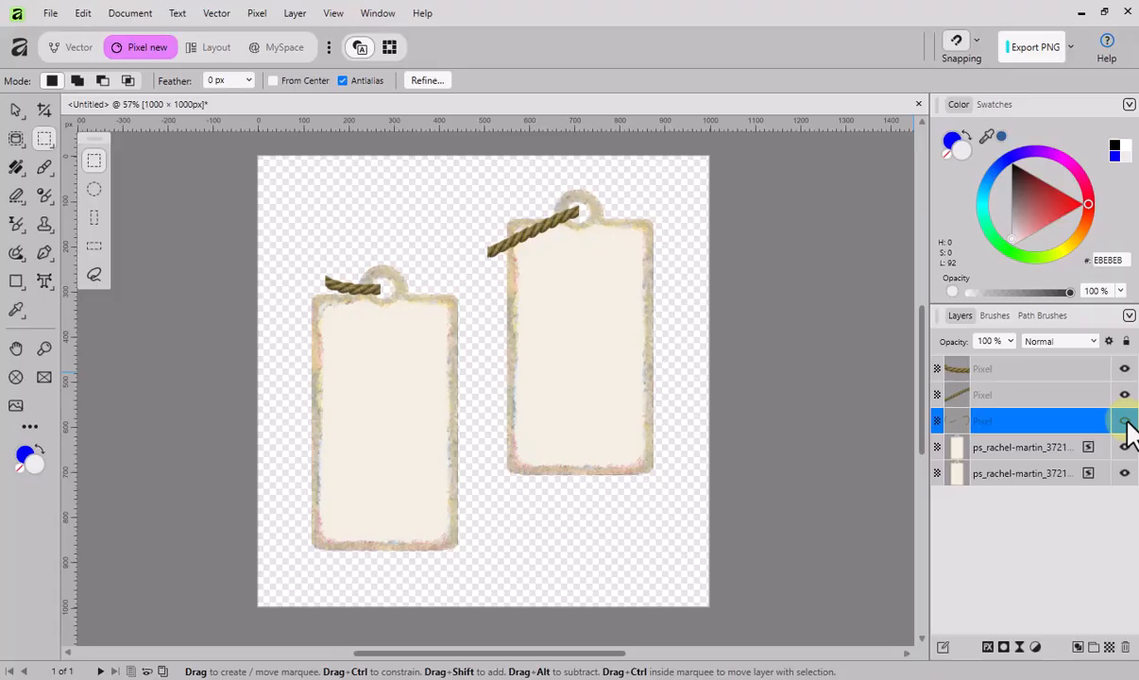
pyautogui.click(1125, 422)
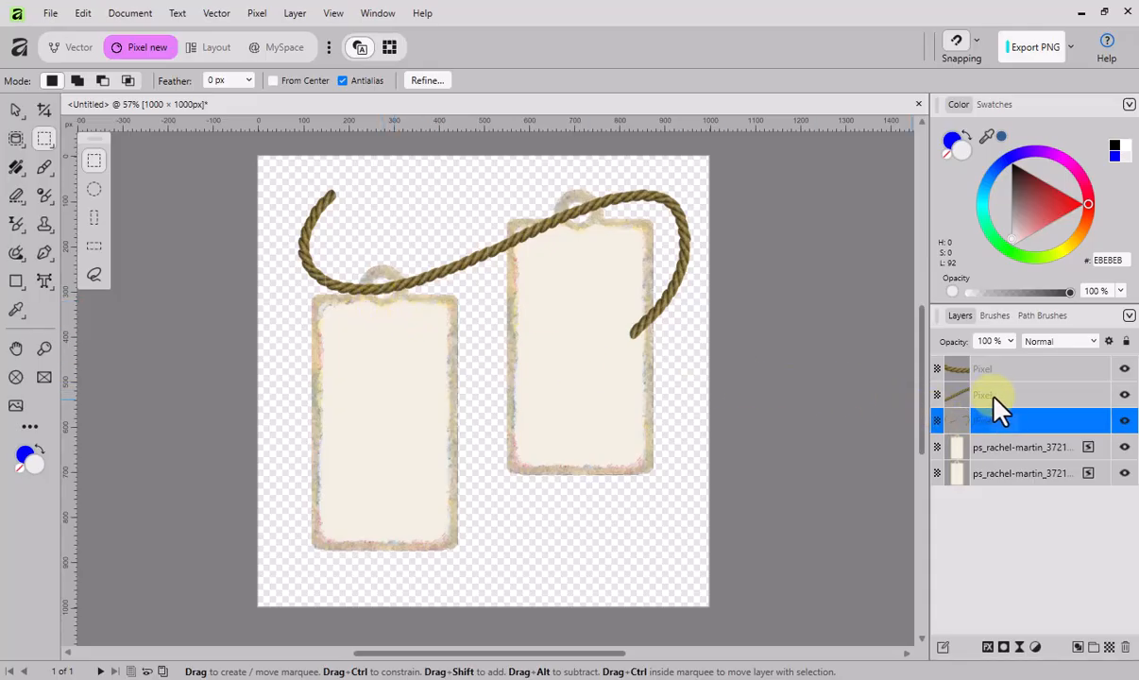
# Move the two cut rope section layers beneath both tag layers in the stack
pyautogui.moveTo(993, 415); pyautogui.dragTo(995, 483)
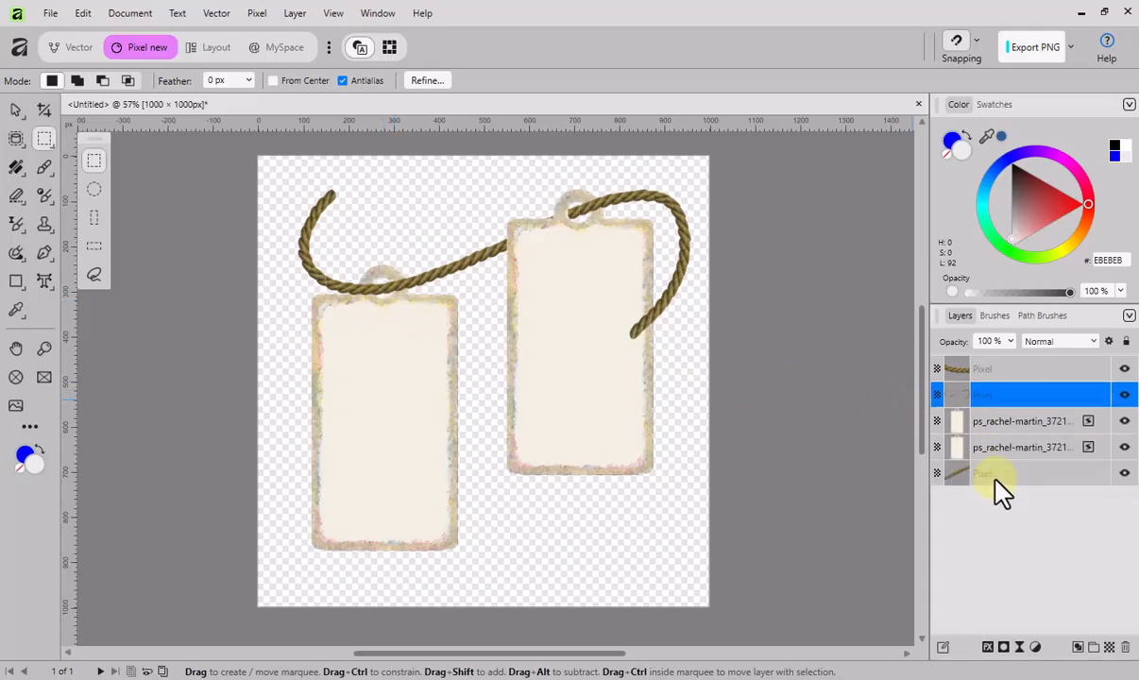
pyautogui.moveTo(990, 368); pyautogui.dragTo(994, 470)
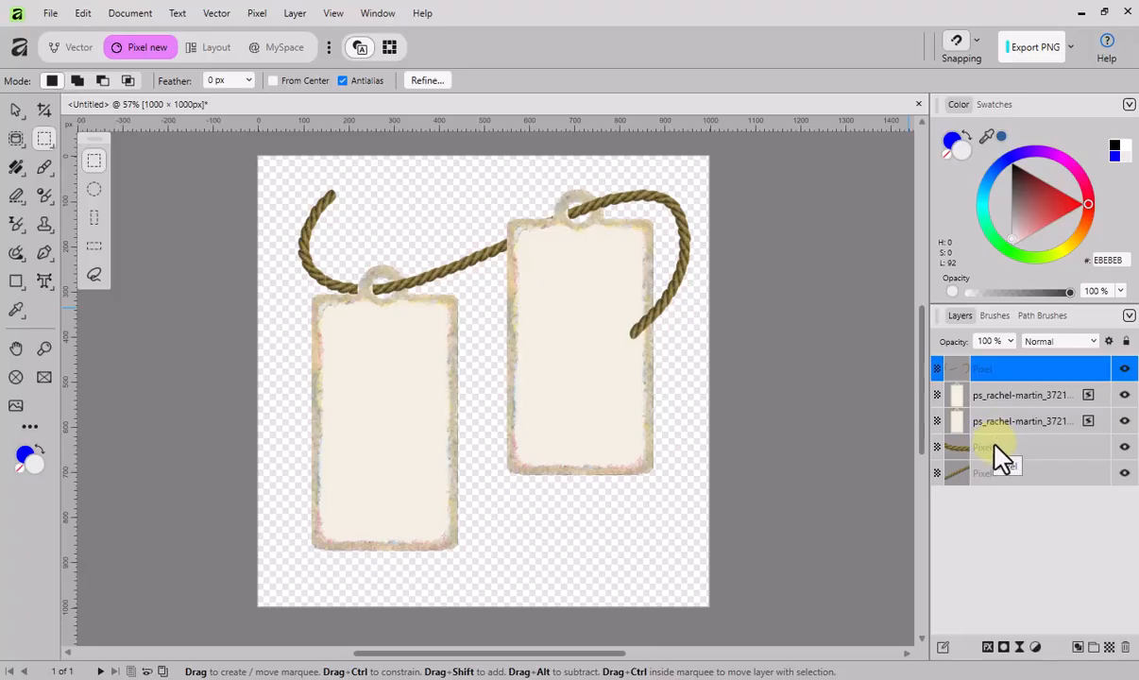
# Link the Transform attribute of both cut rope sections to the main rope layer using Links
pyautogui.press('space')
pyautogui.moveTo(658, 488); pyautogui.dragTo(565, 526)
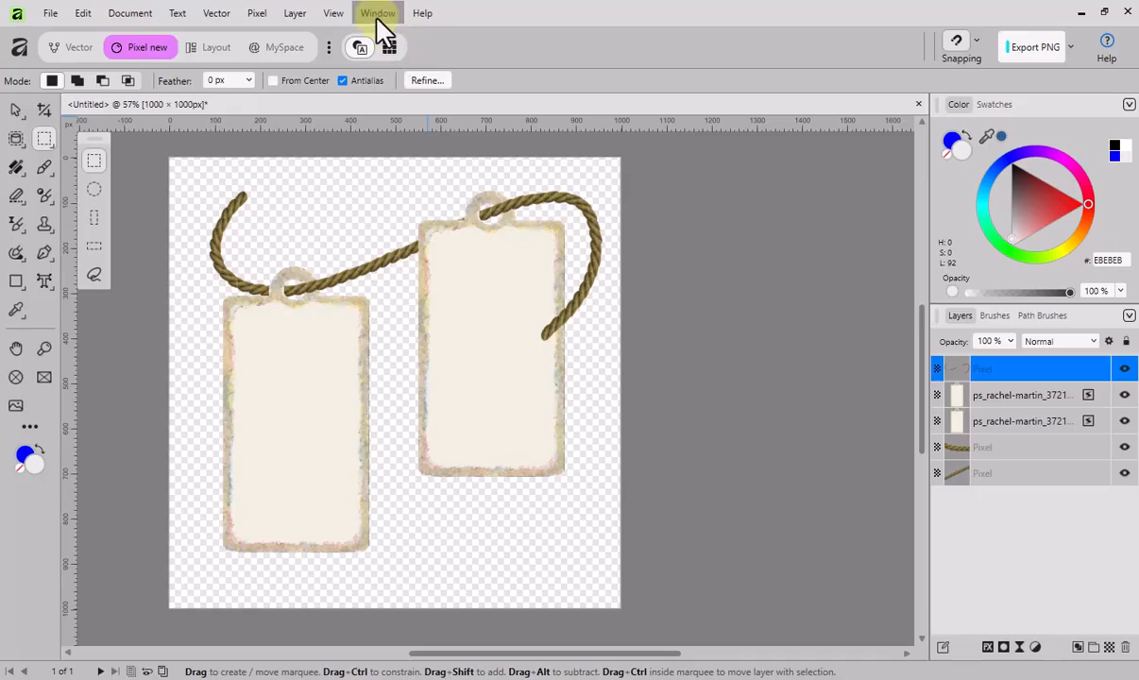
pyautogui.click(377, 17)
pyautogui.moveTo(392, 83)
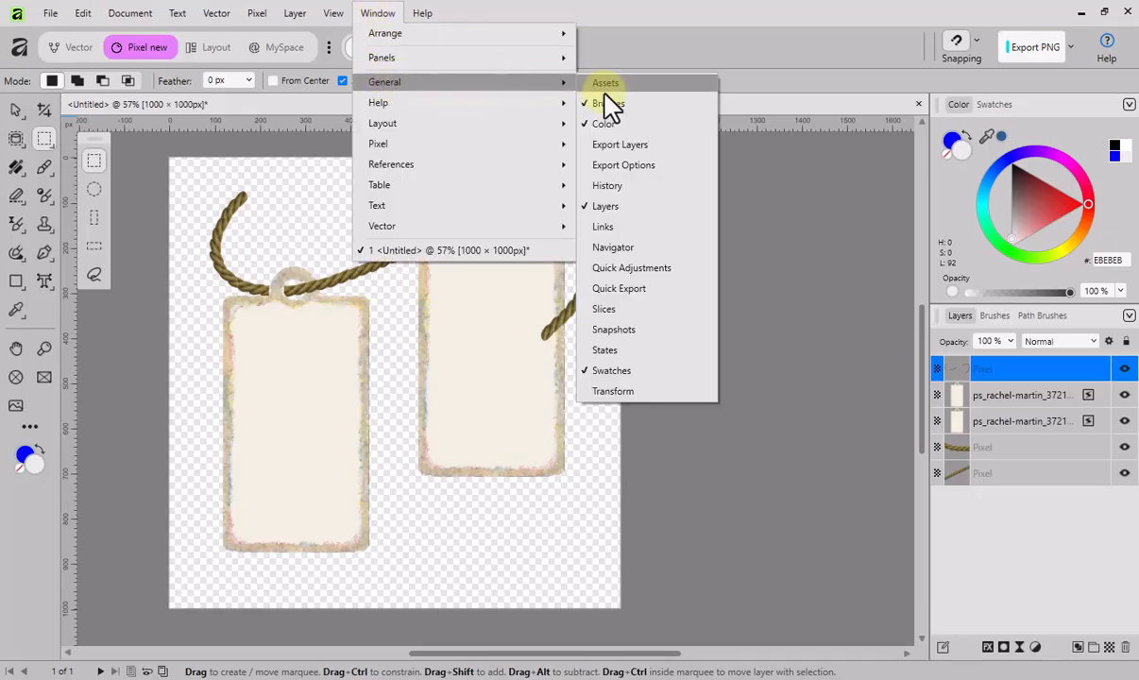
pyautogui.click(610, 227)
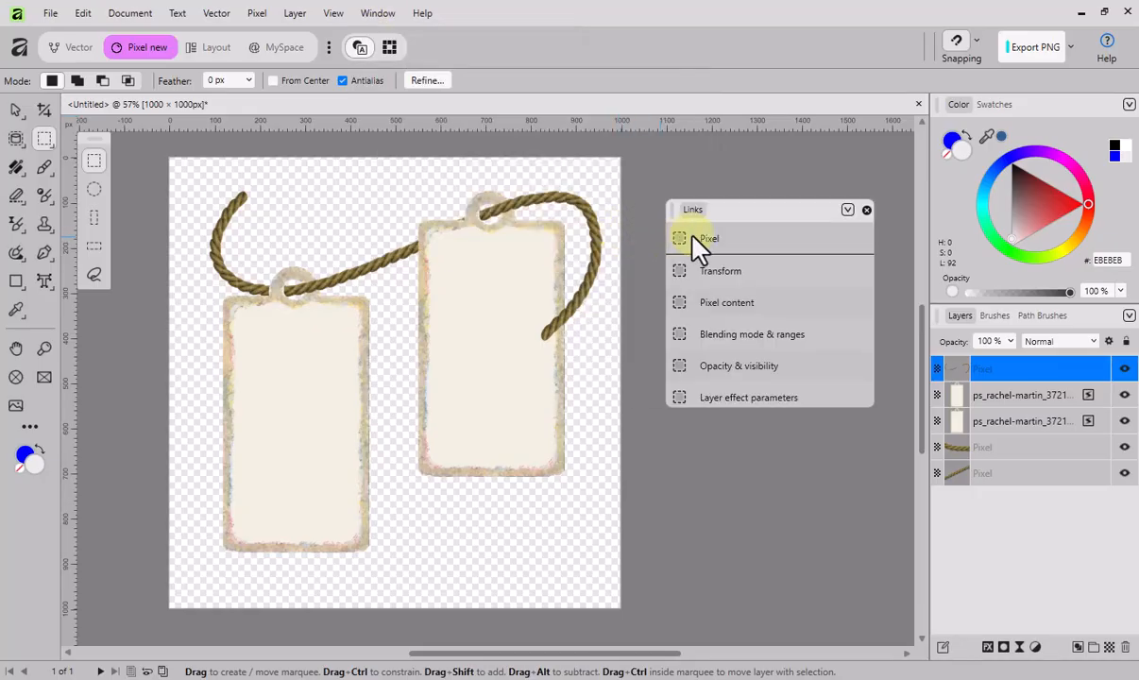
pyautogui.moveTo(751, 214); pyautogui.dragTo(754, 218)
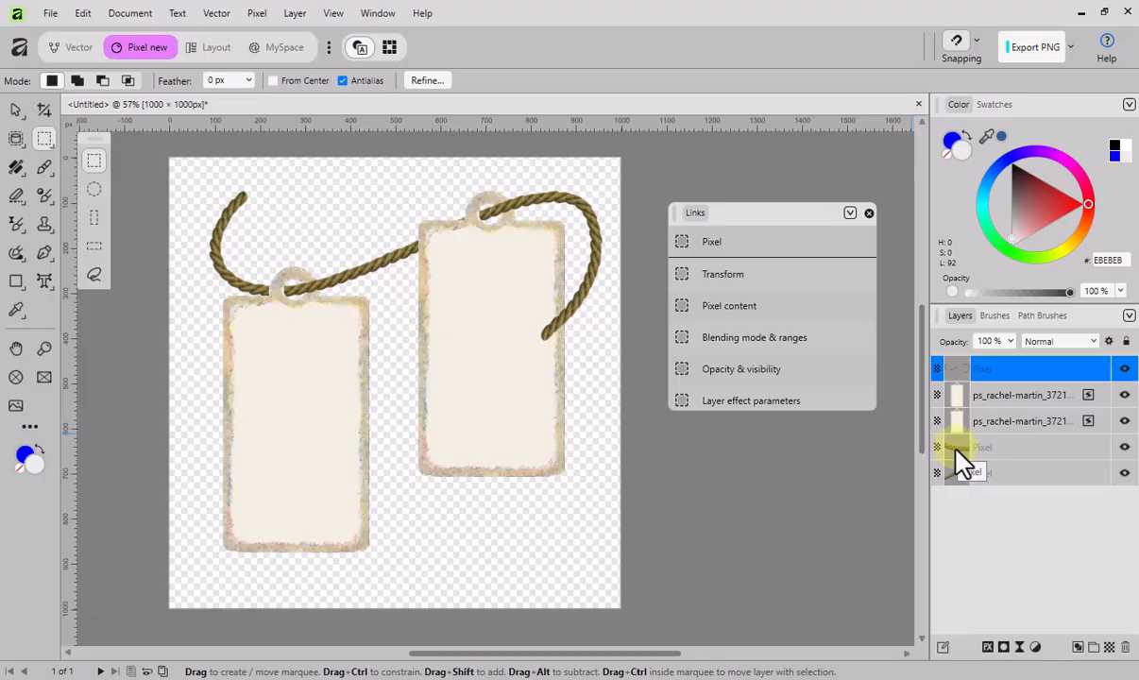
pyautogui.moveTo(963, 462); pyautogui.dragTo(684, 280)
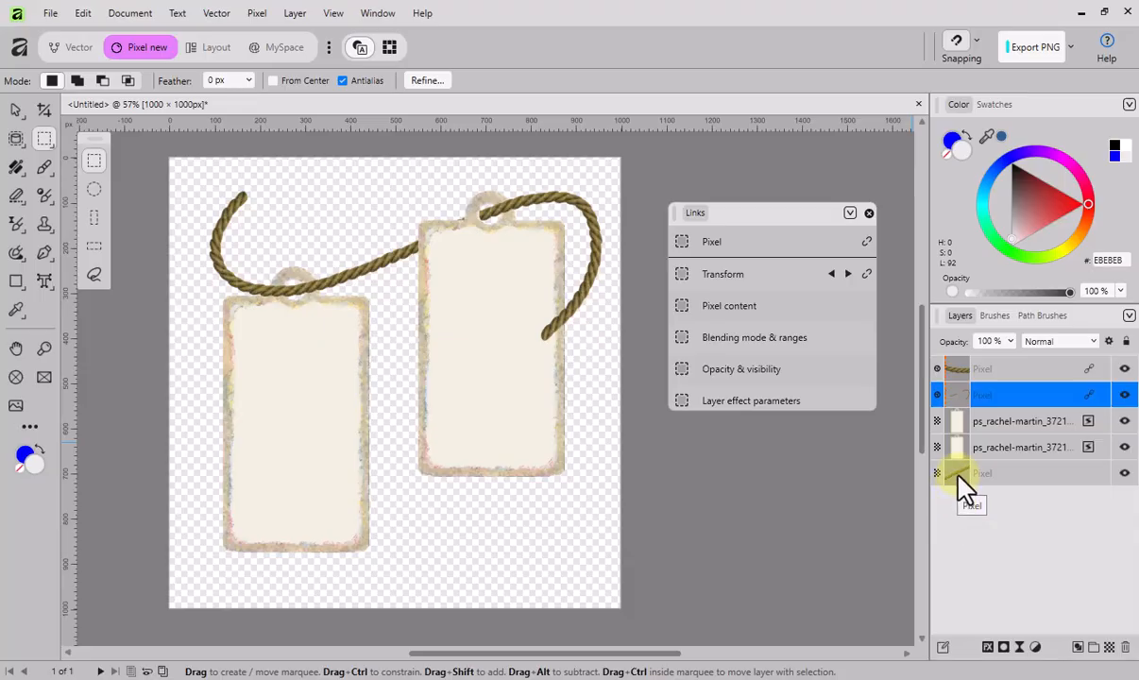
pyautogui.moveTo(961, 479); pyautogui.dragTo(682, 283)
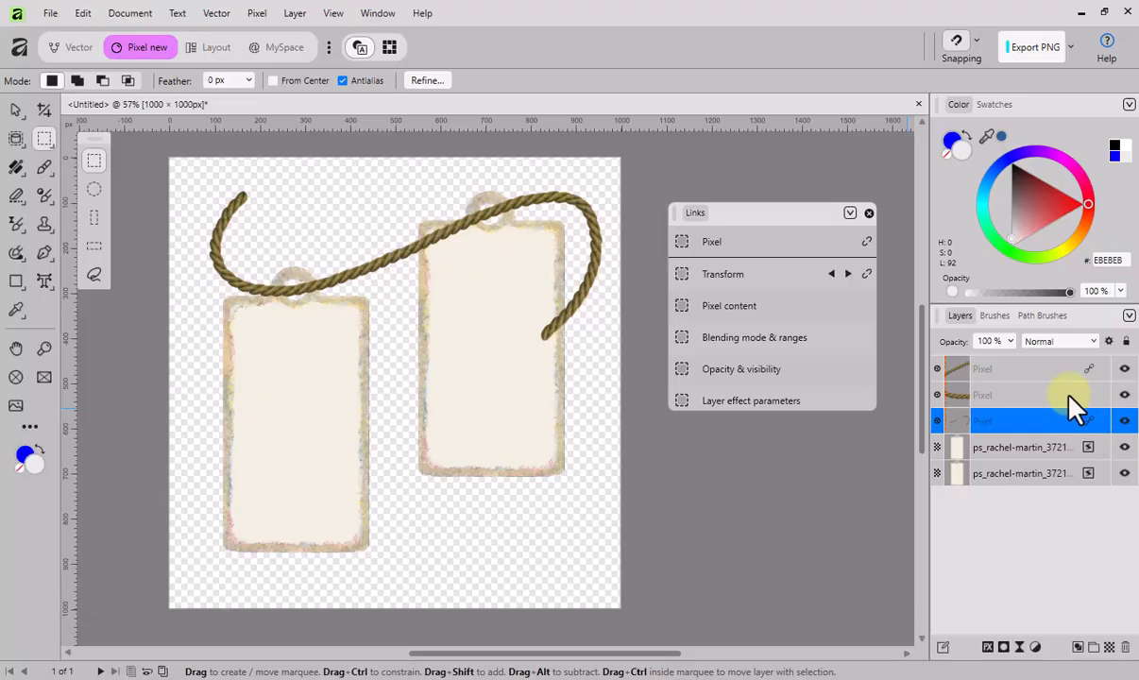
# Link the Transform attribute of the short rope section at the lower tag with the main rope layer
pyautogui.moveTo(1042, 406)
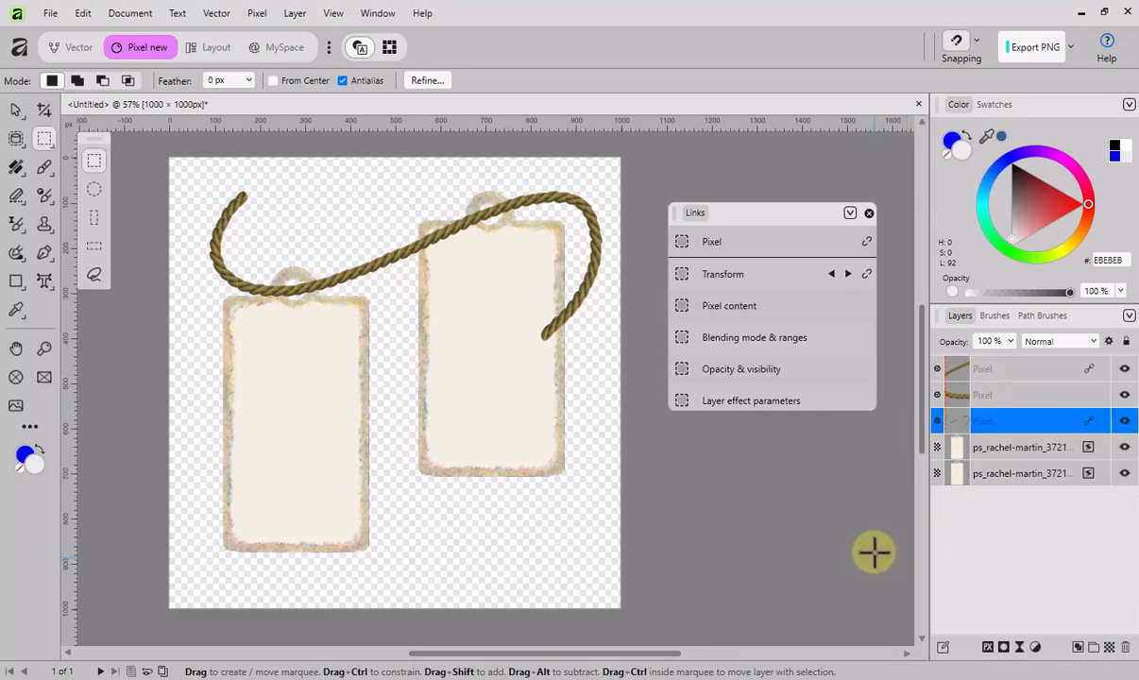
pyautogui.click(954, 397)
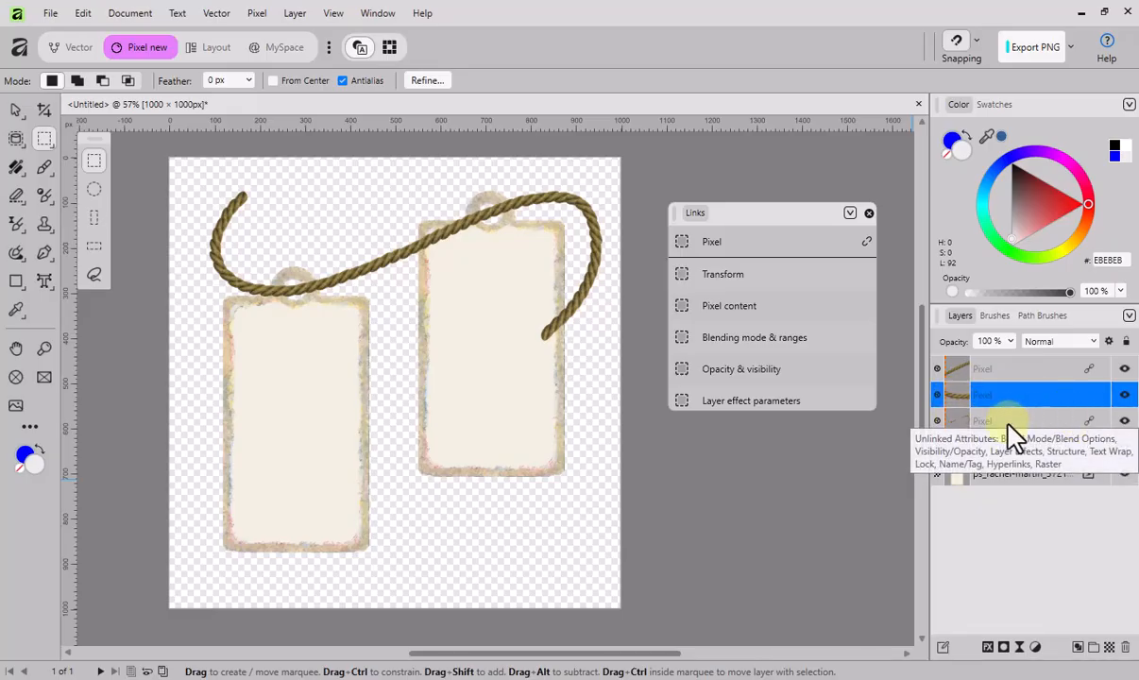
pyautogui.moveTo(956, 420); pyautogui.dragTo(688, 283)
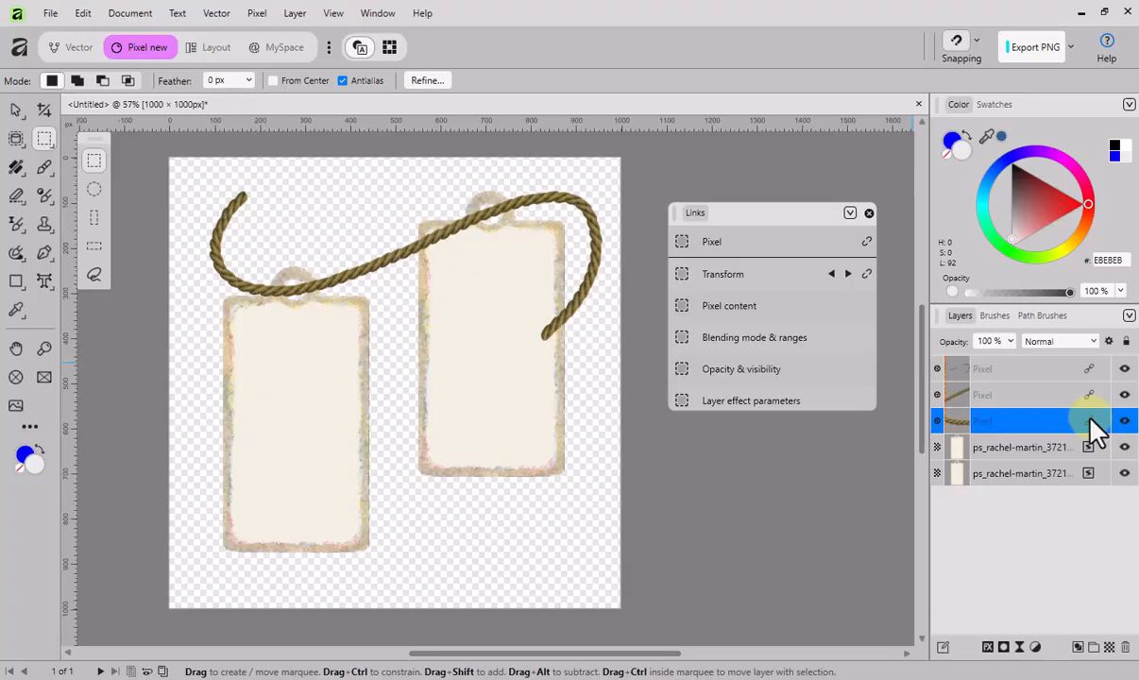
# Place both linked rope sections beneath the tag layers and move the main rope slightly to test the transform link
pyautogui.moveTo(987, 431); pyautogui.dragTo(998, 476)
pyautogui.moveTo(1001, 411); pyautogui.dragTo(1003, 472)
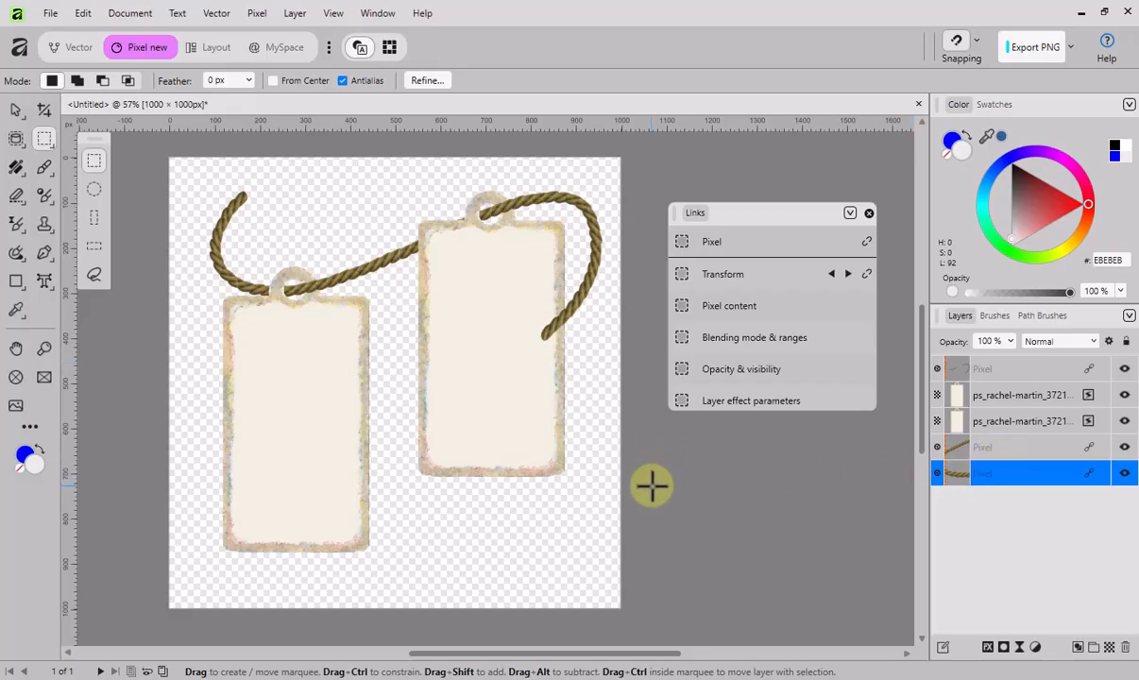
pyautogui.press('v')
pyautogui.moveTo(579, 340); pyautogui.dragTo(581, 302)
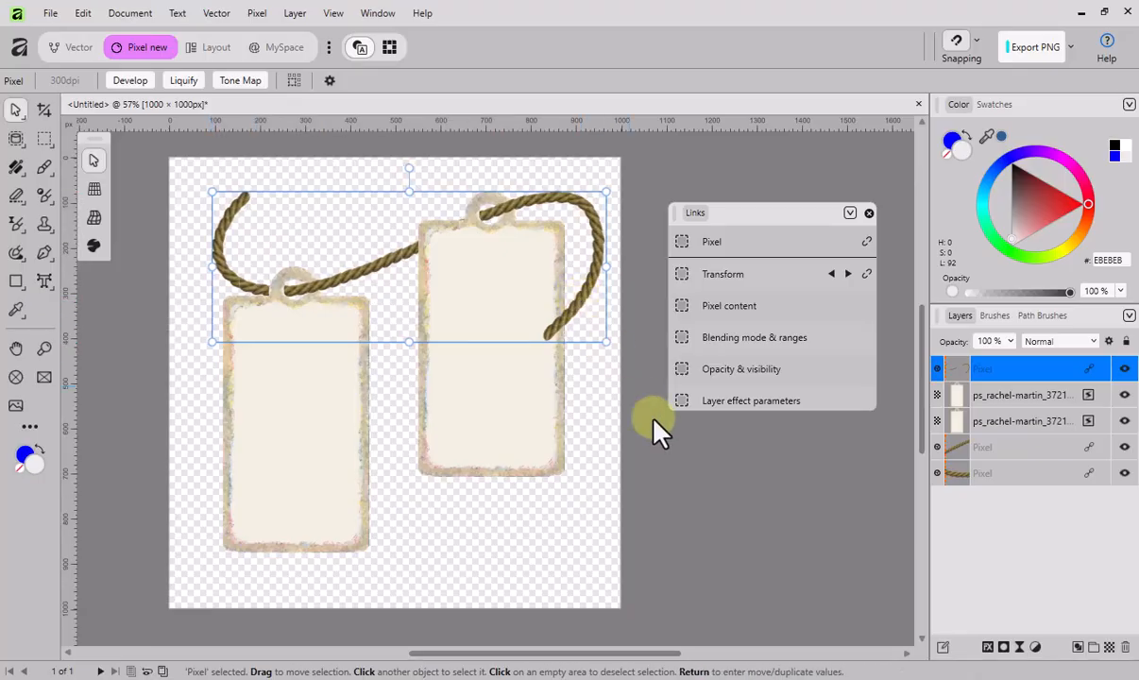